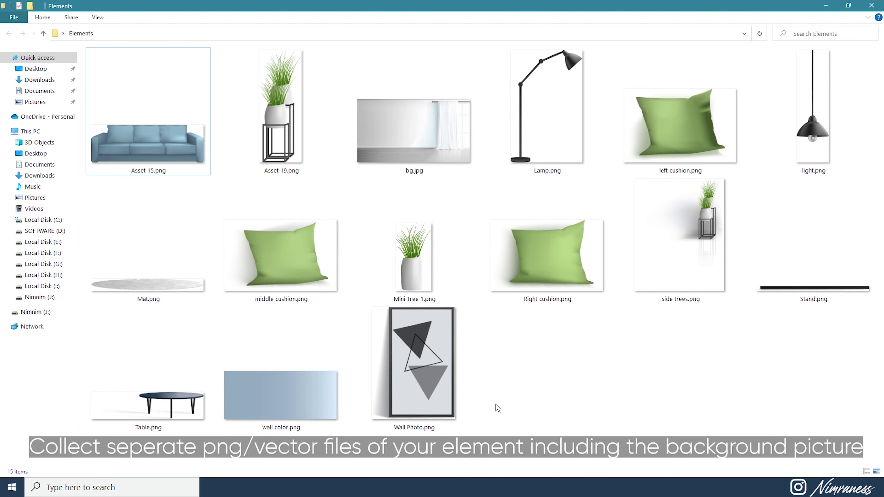
# Step: Select all 15 images in the Elements folder, including bg.jpg and the element PNGs
pyautogui.hotkey('ctrl', 'a')
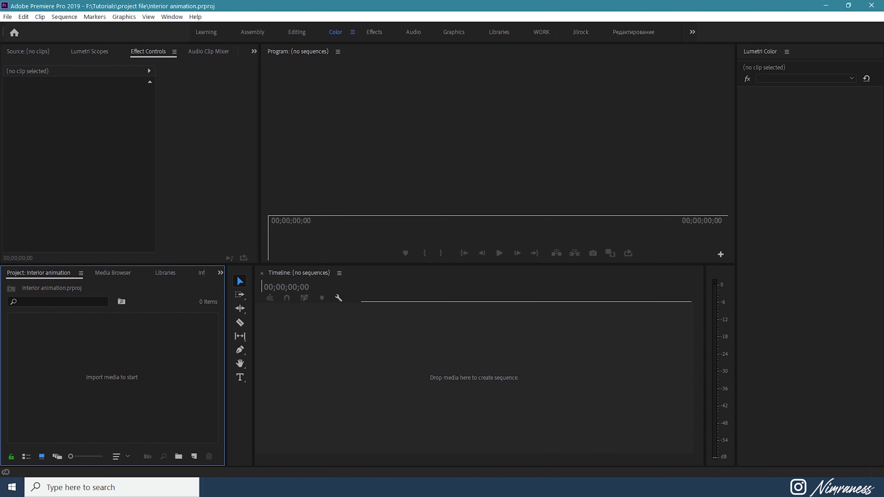
# Step: Create a new DSLR 1080p25 sequence named 'Interior Animation'
pyautogui.rightClick(143, 368)
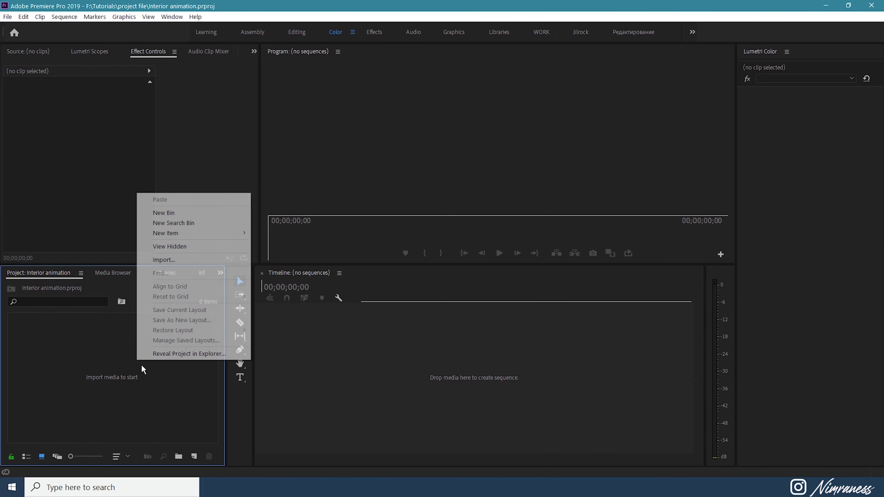
pyautogui.moveTo(208, 235)
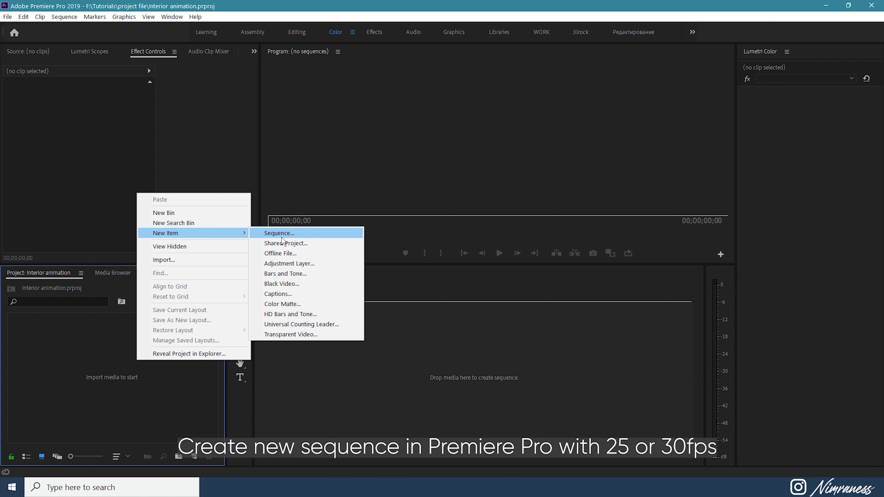
pyautogui.click(278, 231)
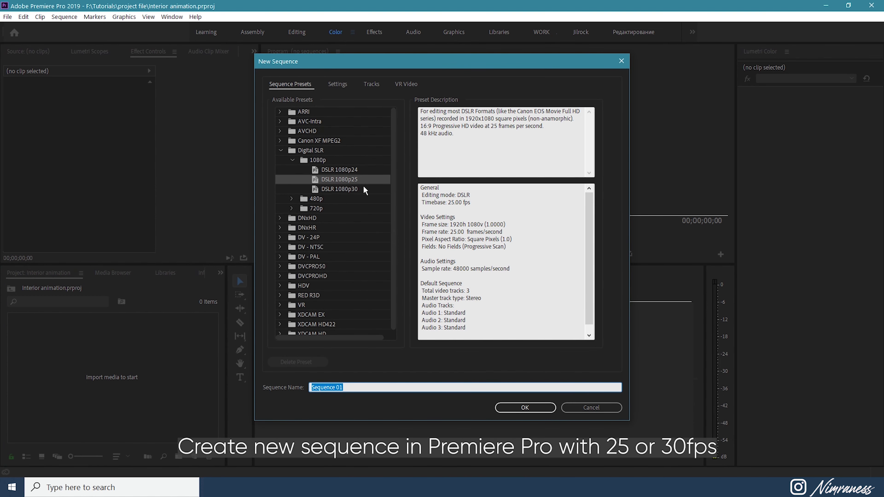
pyautogui.write('Interior Animation')
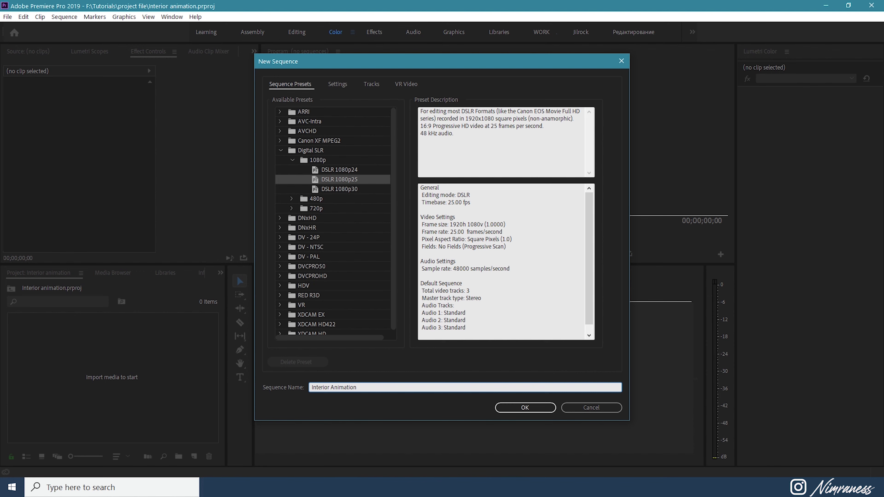
pyautogui.click(529, 410)
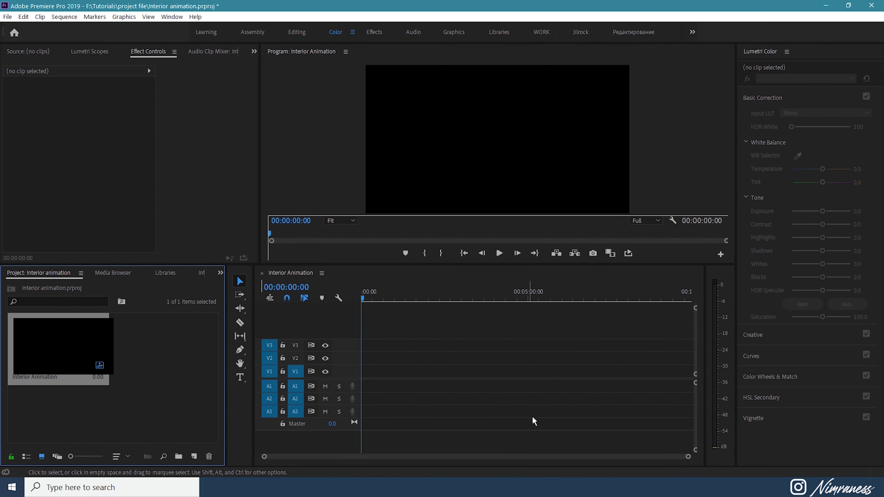
# Step: Import the elements, put bg.jpg on V1 and wall color.png on V2 at position 404, 409
pyautogui.moveTo(419, 389); pyautogui.dragTo(168, 355)
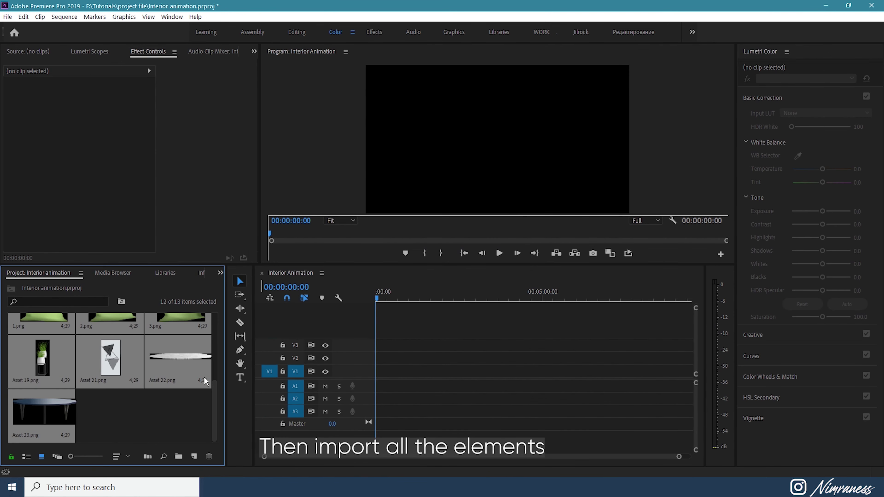
pyautogui.moveTo(571, 389)
pyautogui.mouseDown()
pyautogui.moveTo(112, 384)
pyautogui.moveTo(389, 379)
pyautogui.mouseUp()
pyautogui.moveTo(181, 357); pyautogui.dragTo(380, 358)
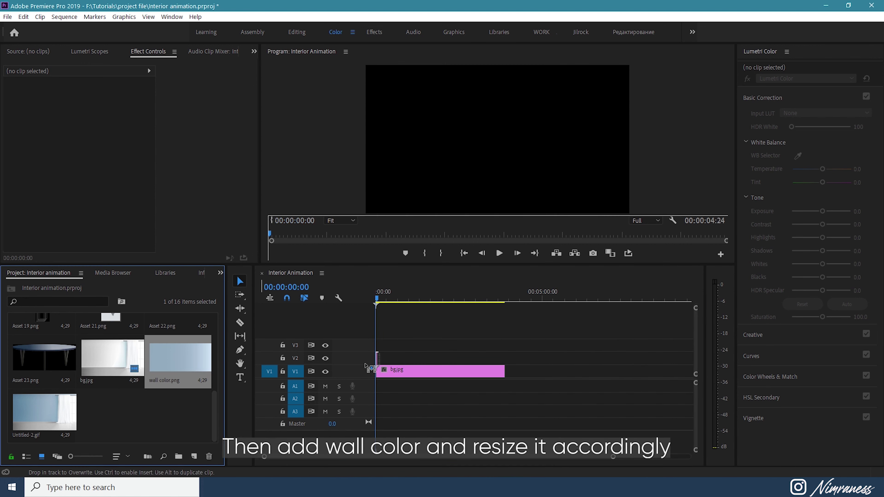
pyautogui.press('\\')
pyautogui.click(385, 358)
pyautogui.moveTo(109, 104); pyautogui.dragTo(11, 103)
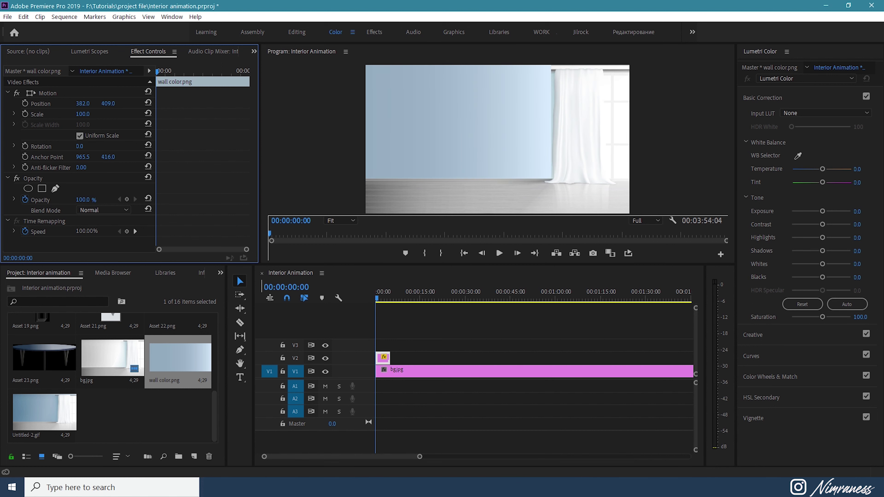
# Step: Give wall color.png a default cross dissolve, add Untitled-2.gif on V3, and preview
pyautogui.rightClick(385, 366)
pyautogui.click(417, 415)
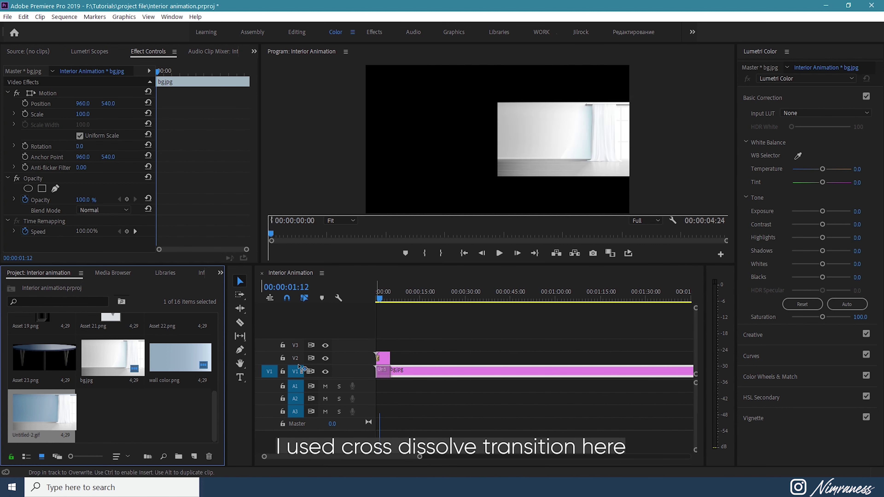
pyautogui.moveTo(300, 367); pyautogui.dragTo(383, 345)
pyautogui.moveTo(386, 297); pyautogui.dragTo(376, 296)
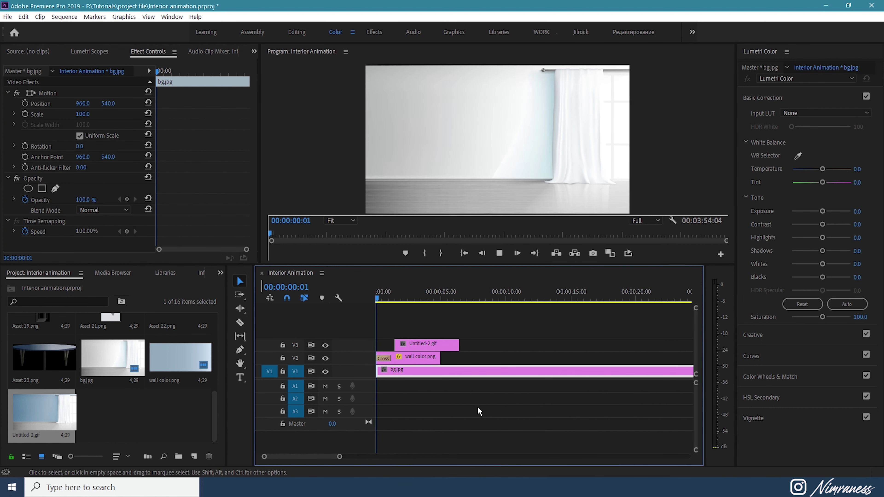
pyautogui.press('Down')
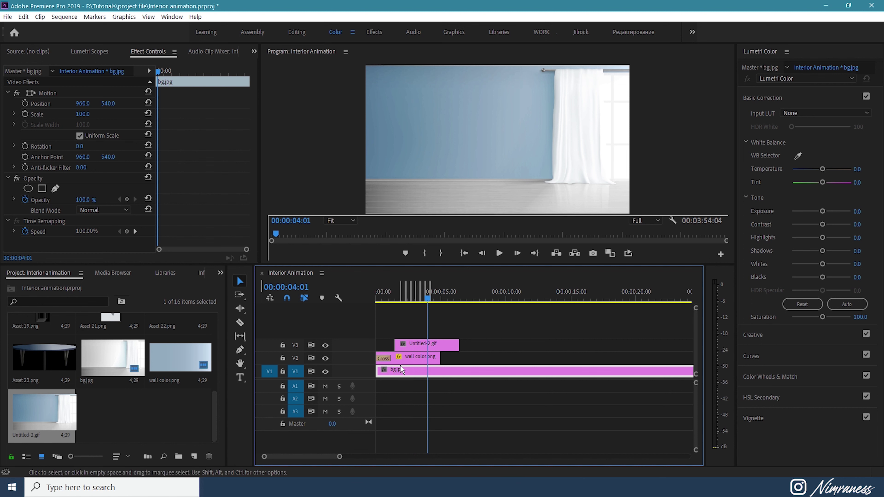
pyautogui.click(325, 359)
pyautogui.press('Home')
pyautogui.press('space')
# Step: Apply the default cross dissolve to Untitled-2.gif and preview the animation from the start
pyautogui.rightClick(397, 404)
pyautogui.click(424, 410)
pyautogui.press('space')
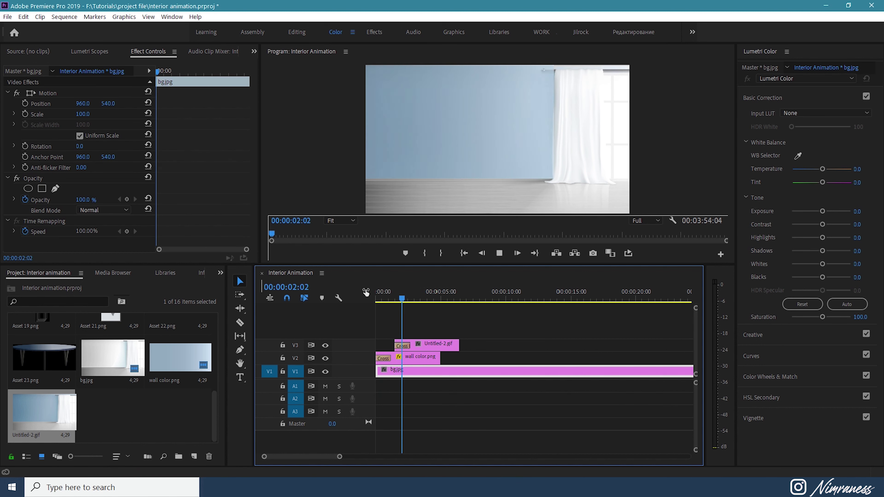
pyautogui.moveTo(523, 266); pyautogui.dragTo(345, 310)
pyautogui.press('Home')
pyautogui.press('space')
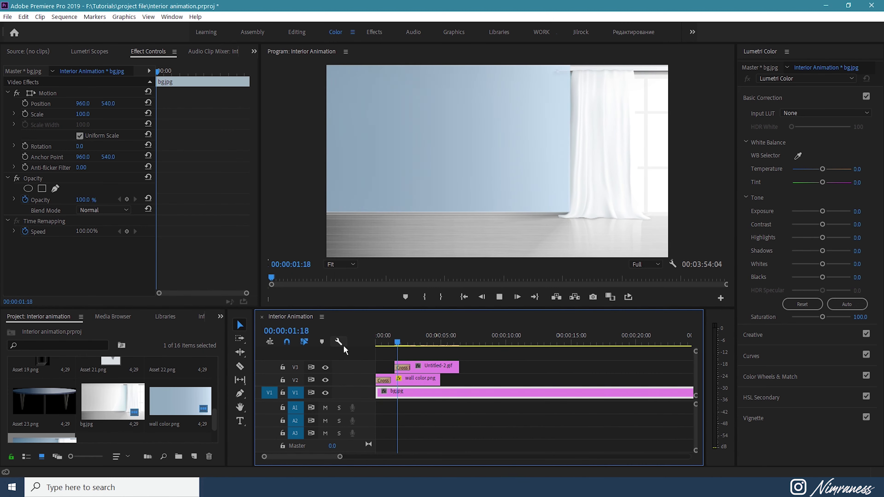
pyautogui.press('space')
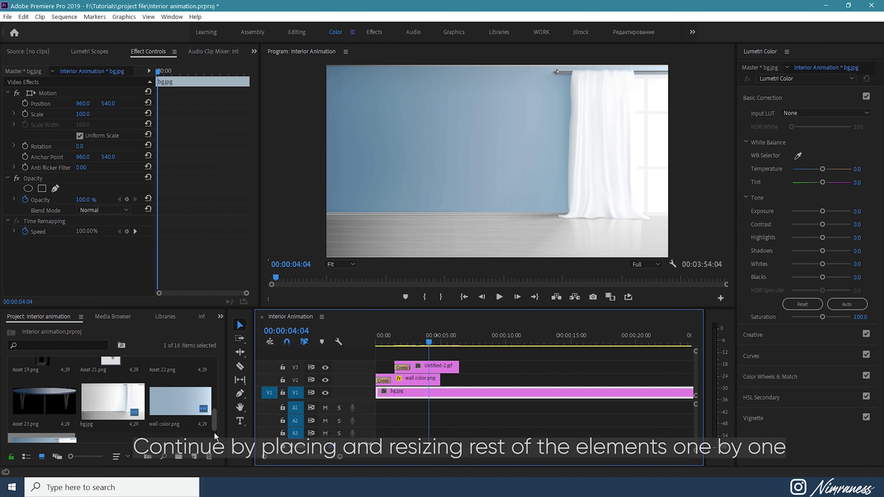
# Step: Place the sofa on the floor and Asset 24.png on a new track, shifted up and left
pyautogui.scroll(5, 111, 400)
pyautogui.moveTo(180, 432)
pyautogui.mouseDown()
pyautogui.moveTo(497, 162)
pyautogui.moveTo(497, 202)
pyautogui.mouseUp()
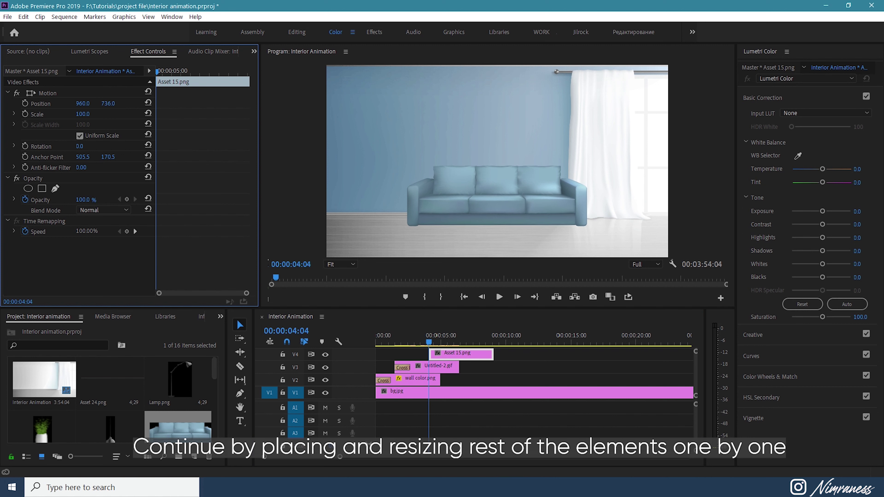
pyautogui.scroll(2, 702, 408)
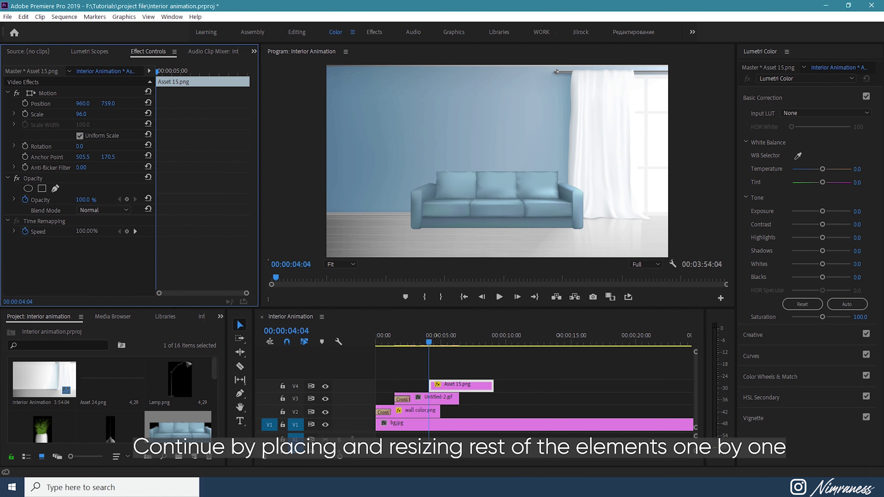
pyautogui.moveTo(110, 383); pyautogui.dragTo(492, 382)
pyautogui.press('space')
pyautogui.moveTo(115, 108); pyautogui.dragTo(72, 109)
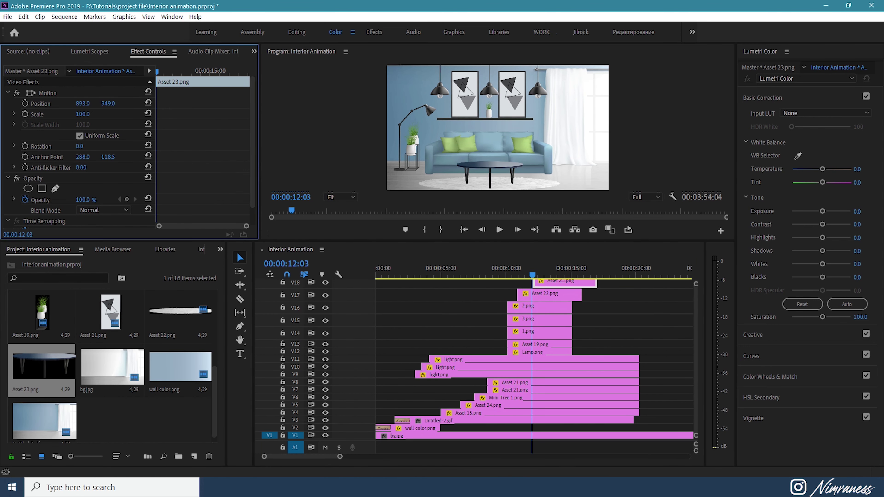
pyautogui.click(674, 385)
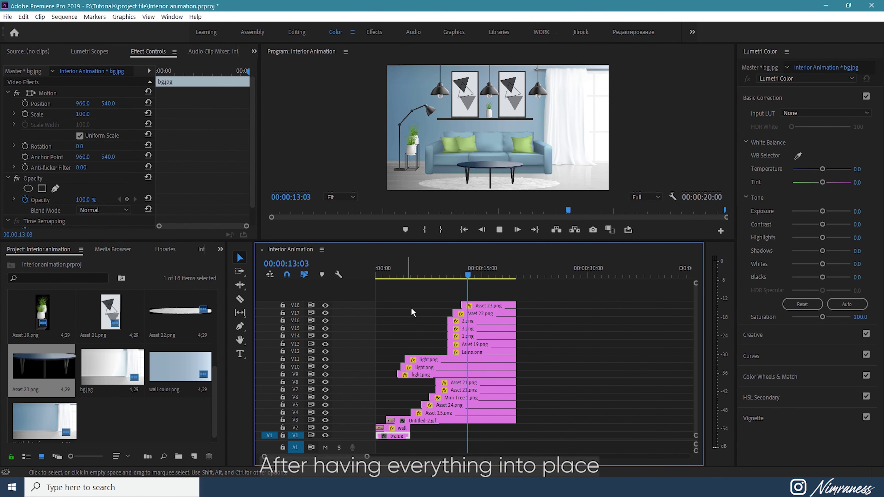
# Step: Apply the Slide transition to the three light.png clips on V9–V11 and play it back
pyautogui.moveTo(412, 274)
pyautogui.mouseDown()
pyautogui.moveTo(430, 279)
pyautogui.moveTo(415, 276)
pyautogui.mouseUp()
pyautogui.click(220, 250)
pyautogui.click(233, 311)
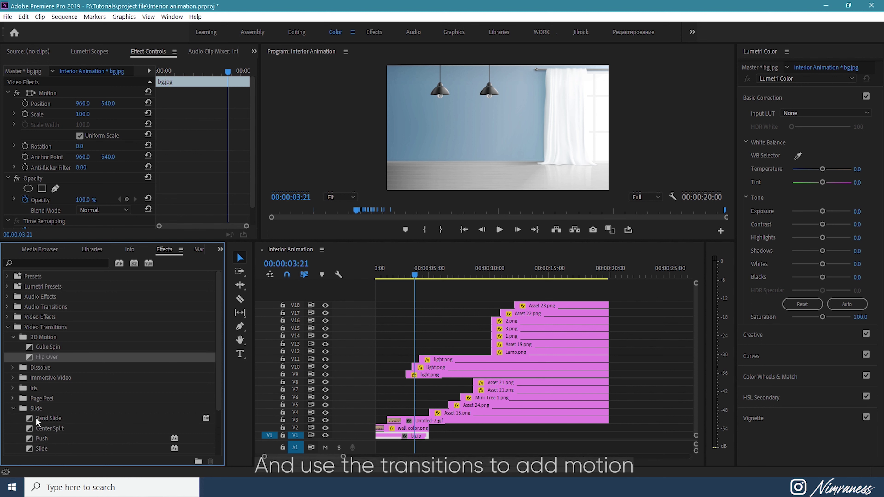
pyautogui.scroll(-2, 37, 423)
pyautogui.moveTo(60, 426); pyautogui.dragTo(140, 427)
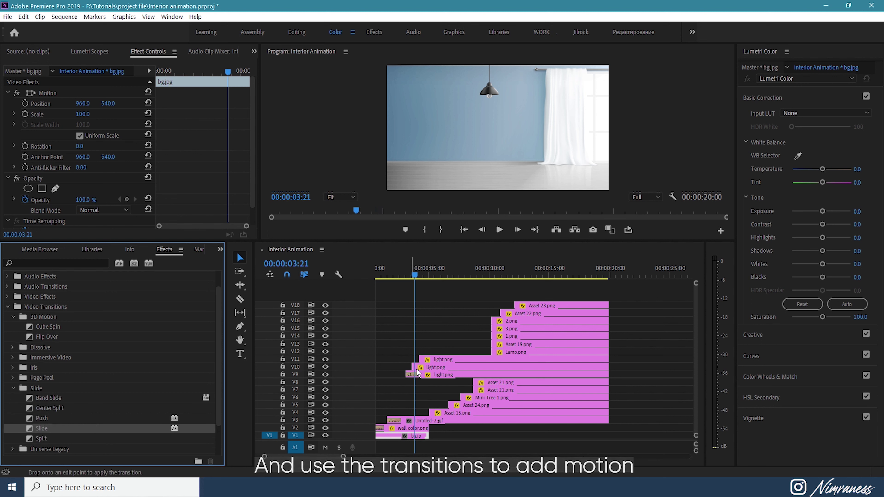
pyautogui.click(387, 275)
pyautogui.press('space')
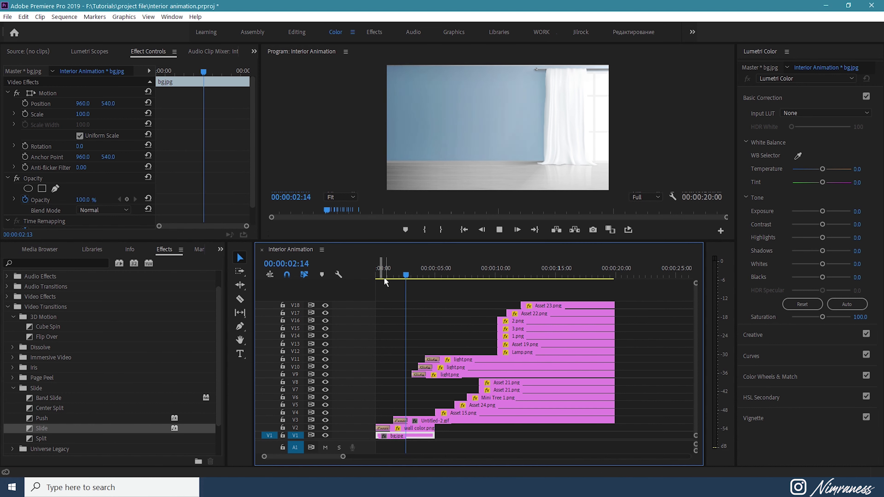
# Step: Preview the light.png Slide transitions and adjust the transition length on V9
pyautogui.rightClick(438, 369)
pyautogui.press('Escape')
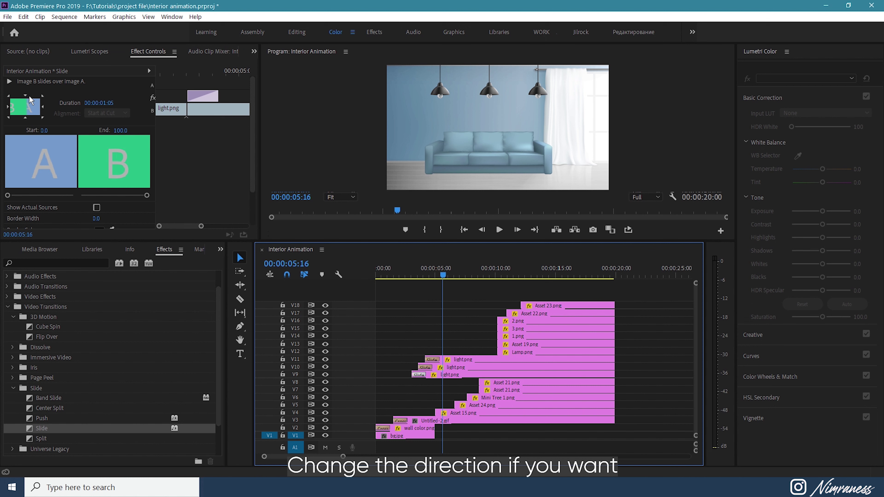
pyautogui.click(421, 273)
pyautogui.click(504, 231)
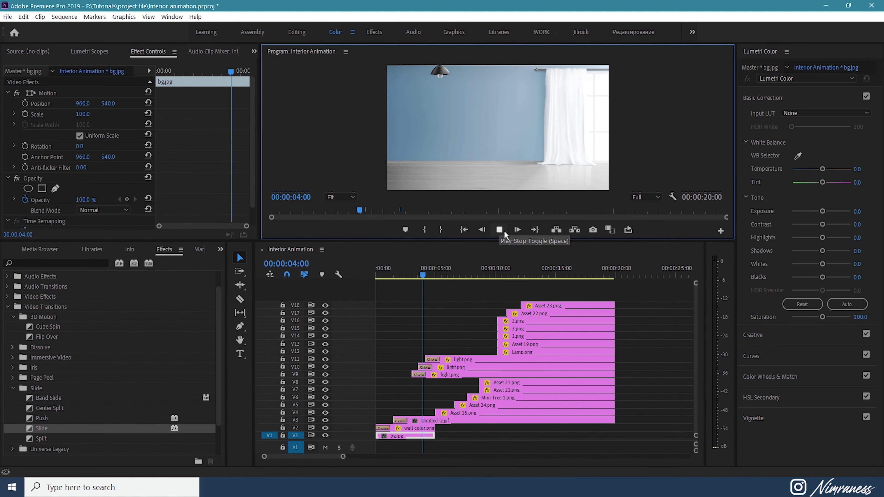
pyautogui.moveTo(405, 355); pyautogui.dragTo(424, 382)
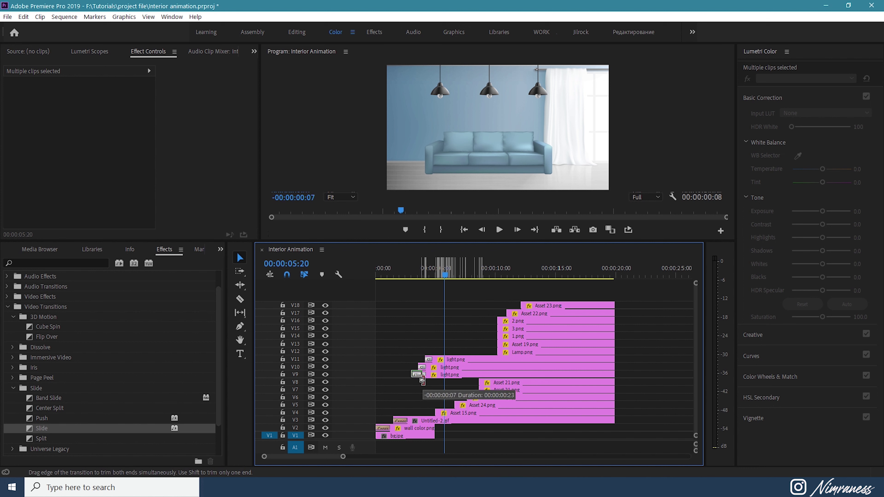
pyautogui.moveTo(421, 380); pyautogui.dragTo(422, 380)
pyautogui.press('space')
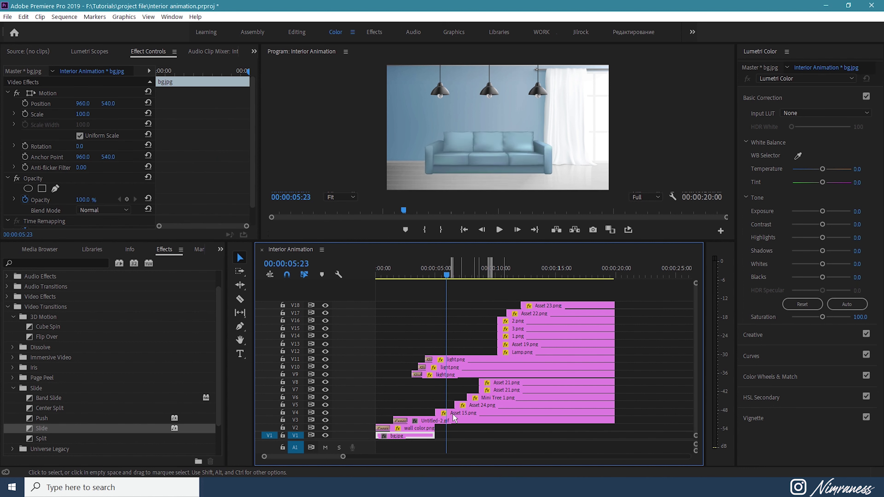
# Step: Apply a Push transition to Asset 15.png, make it start earlier, and preview
pyautogui.moveTo(42, 418); pyautogui.dragTo(443, 413)
pyautogui.moveTo(447, 275); pyautogui.dragTo(431, 285)
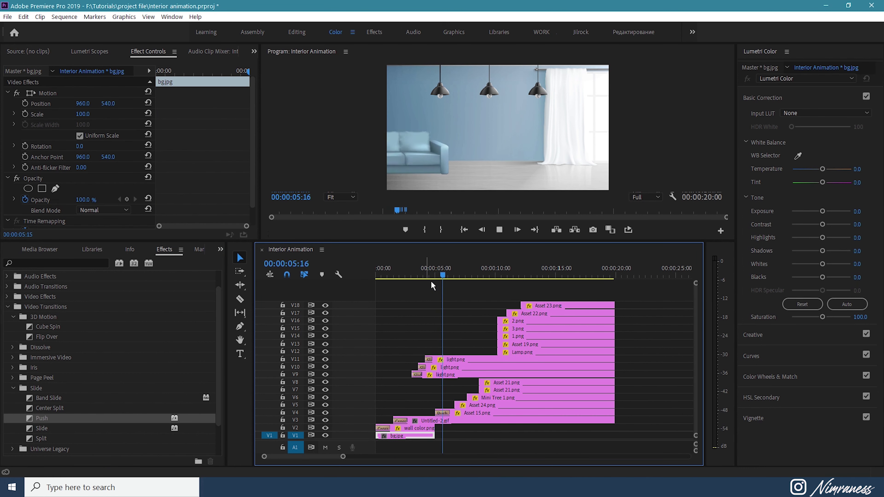
pyautogui.moveTo(452, 411); pyautogui.dragTo(442, 412)
pyautogui.press('space')
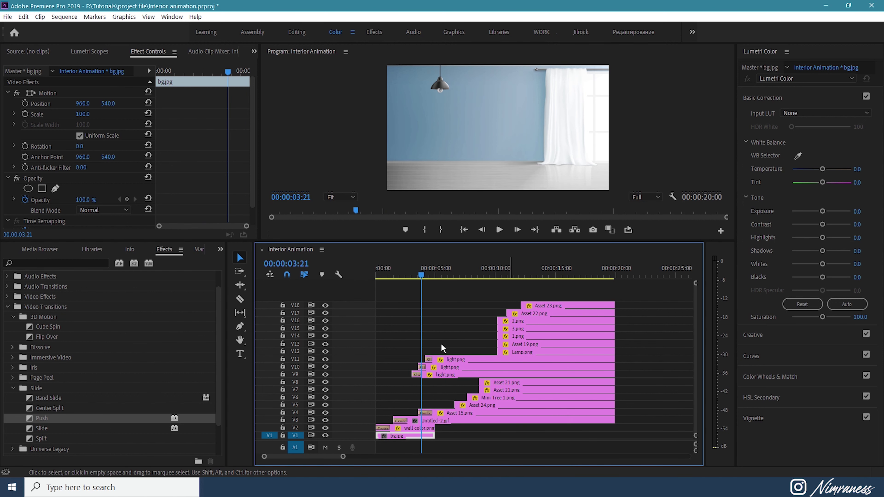
pyautogui.moveTo(444, 380); pyautogui.dragTo(402, 282)
pyautogui.press('space')
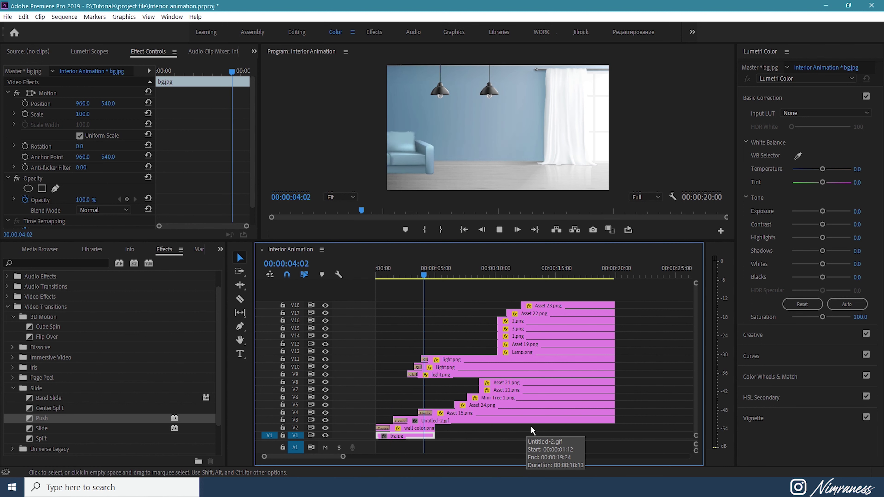
pyautogui.press('space')
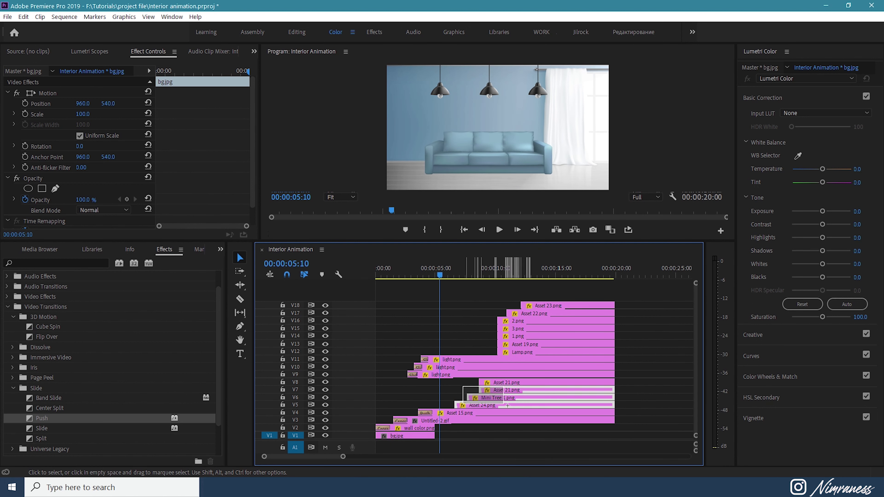
# Step: Try Flip Over on Asset 24.png, undo it, apply Band Slide, and preview
pyautogui.moveTo(507, 405); pyautogui.dragTo(456, 405)
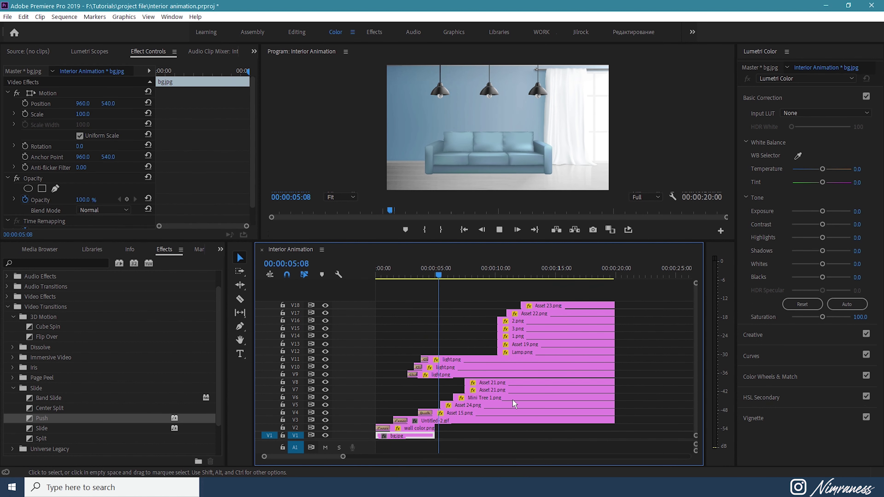
pyautogui.moveTo(47, 337); pyautogui.dragTo(446, 405)
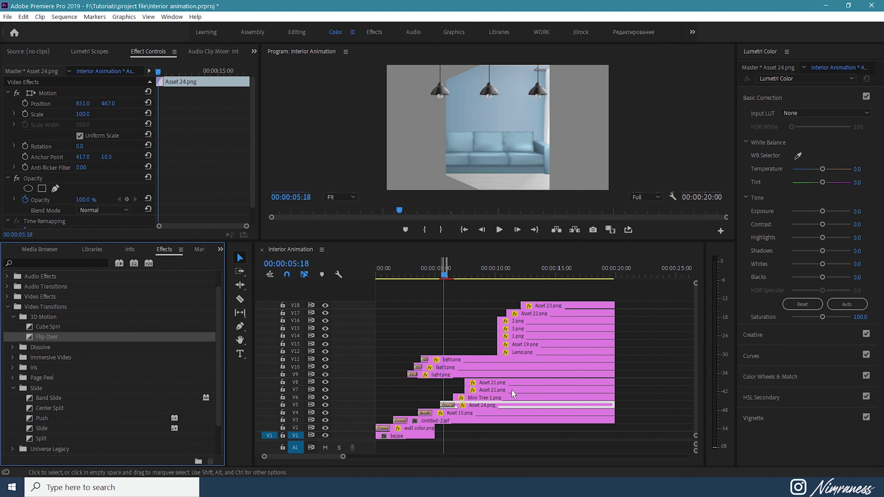
pyautogui.hotkey('ctrl', 'z')
pyautogui.click(52, 399)
pyautogui.click(442, 274)
pyautogui.press('space')
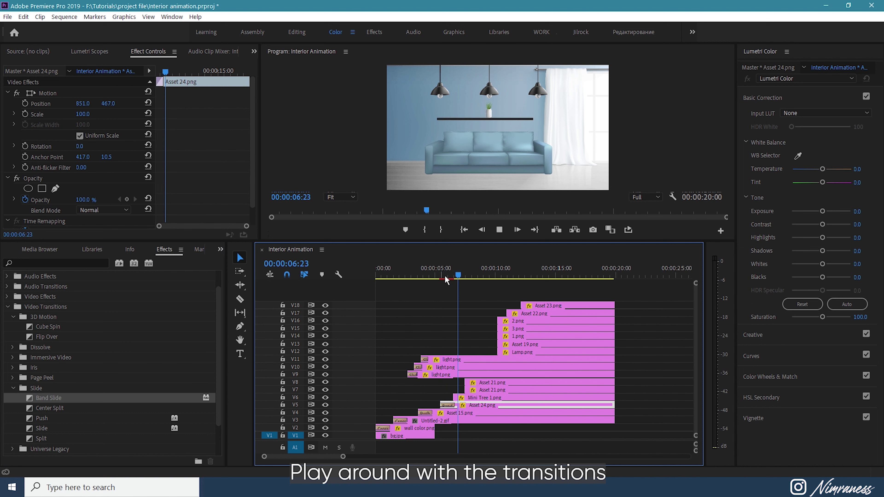
# Step: Apply a Slide transition to Mini Tree 1.png and preview it from about 5 seconds
pyautogui.press('space')
pyautogui.click(447, 407)
pyautogui.press('space')
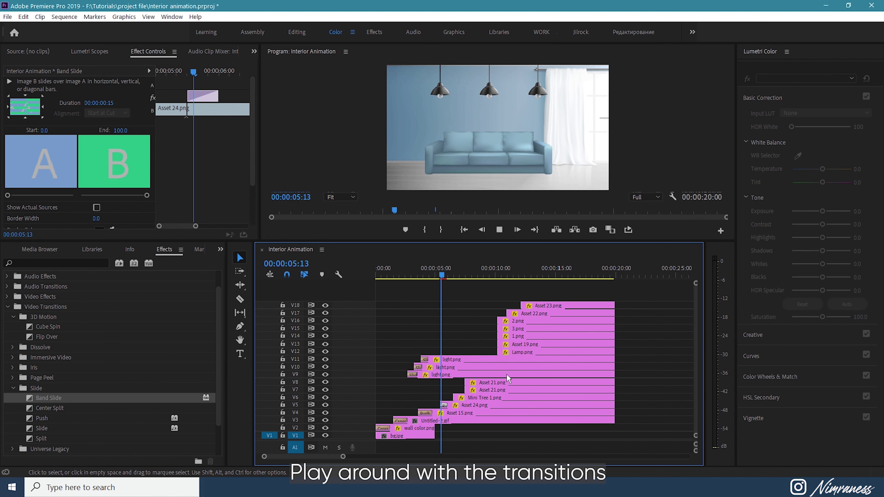
pyautogui.click(466, 399)
pyautogui.click(56, 432)
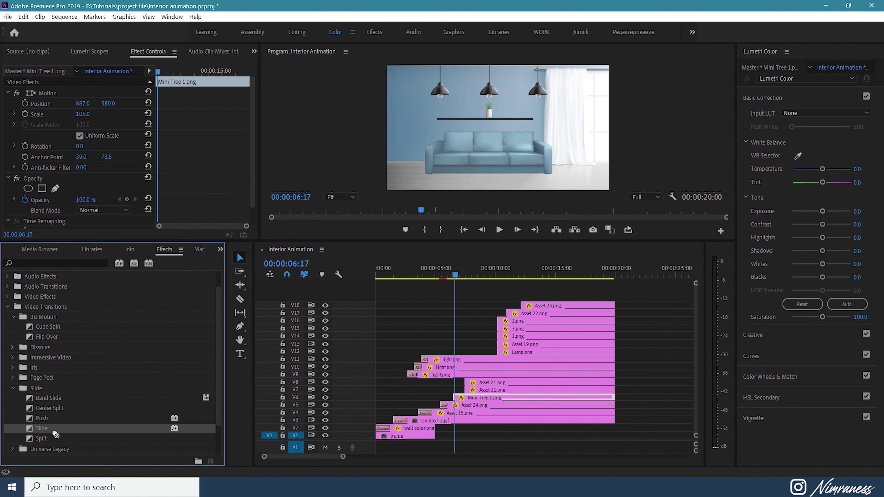
pyautogui.moveTo(460, 405); pyautogui.dragTo(458, 399)
pyautogui.click(435, 284)
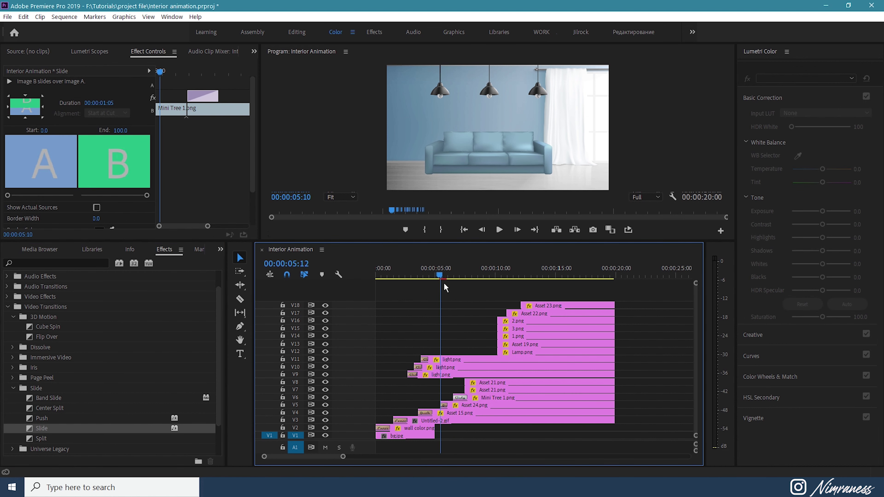
pyautogui.press('space')
pyautogui.press('space')
pyautogui.click(459, 397)
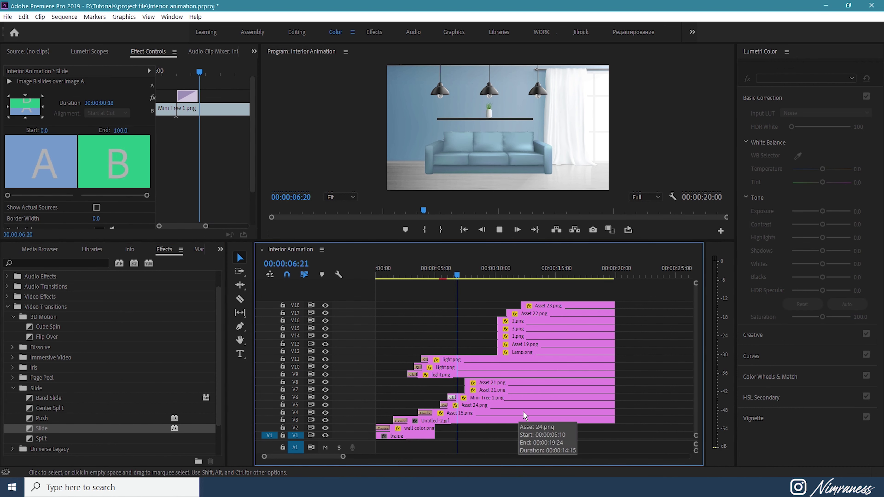
# Step: Trial-shorten the Asset 21.png Slide (undone), then move the upper decor clips earlier
pyautogui.click(478, 390)
pyautogui.click(457, 278)
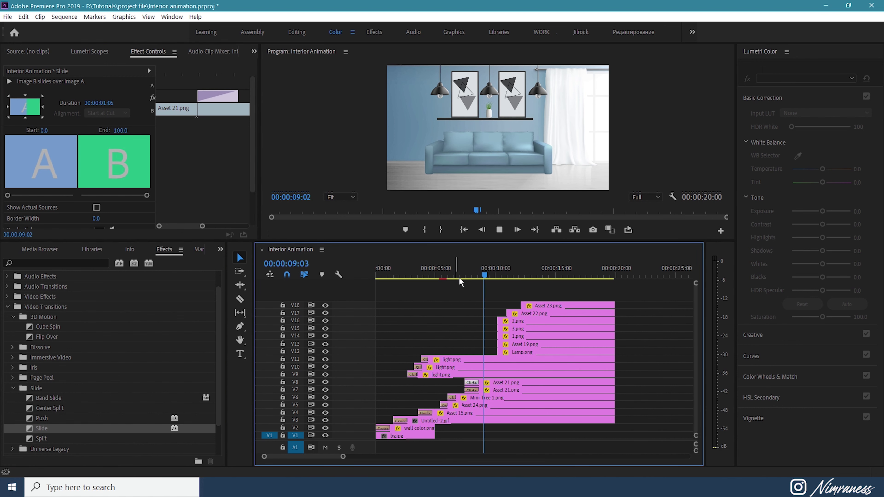
pyautogui.moveTo(479, 391); pyautogui.dragTo(475, 390)
pyautogui.hotkey('ctrl', 'z')
pyautogui.hotkey('ctrl', 'z')
pyautogui.press('space')
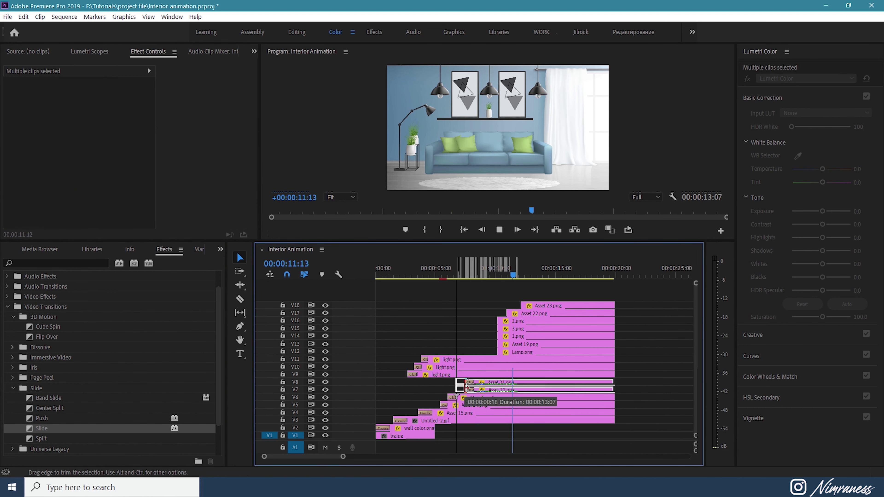
pyautogui.moveTo(495, 353)
pyautogui.mouseDown()
pyautogui.moveTo(512, 304)
pyautogui.moveTo(472, 355)
pyautogui.mouseUp()
# Step: Apply Push to Lamp.png and Slide to Asset 19.png, then preview
pyautogui.click(494, 352)
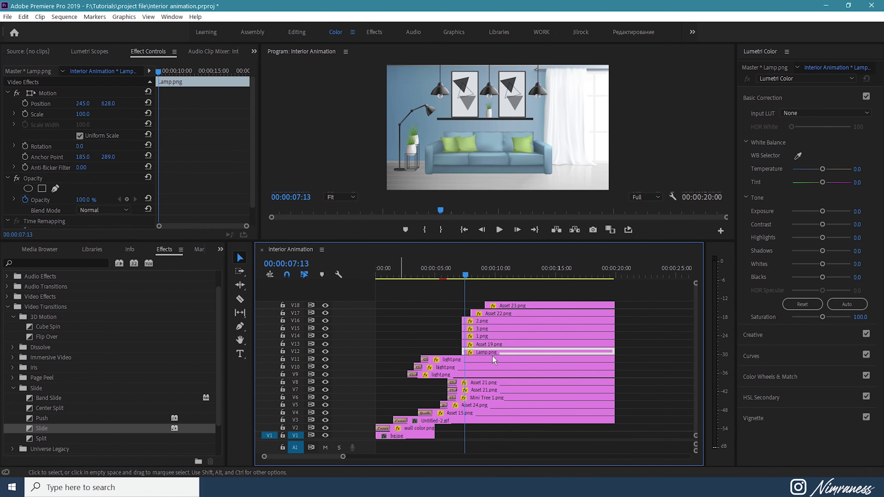
pyautogui.moveTo(42, 418); pyautogui.dragTo(465, 352)
pyautogui.click(505, 345)
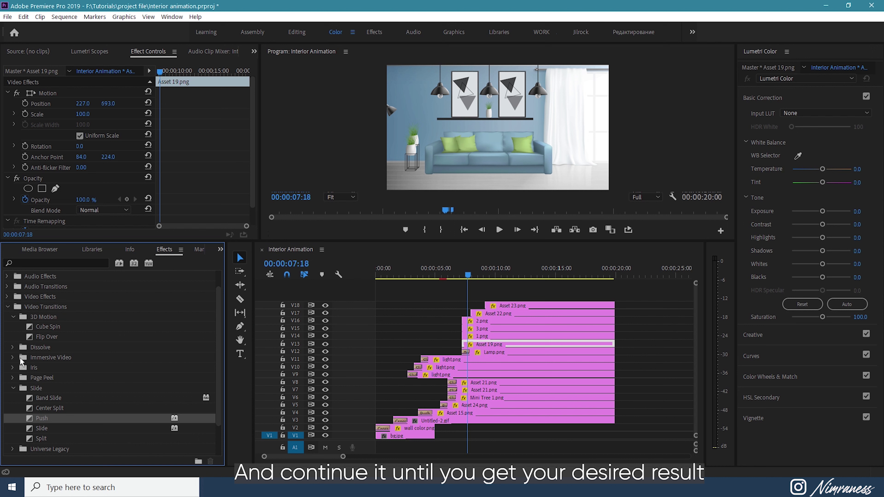
pyautogui.moveTo(41, 429); pyautogui.dragTo(468, 345)
pyautogui.click(453, 270)
pyautogui.click(500, 229)
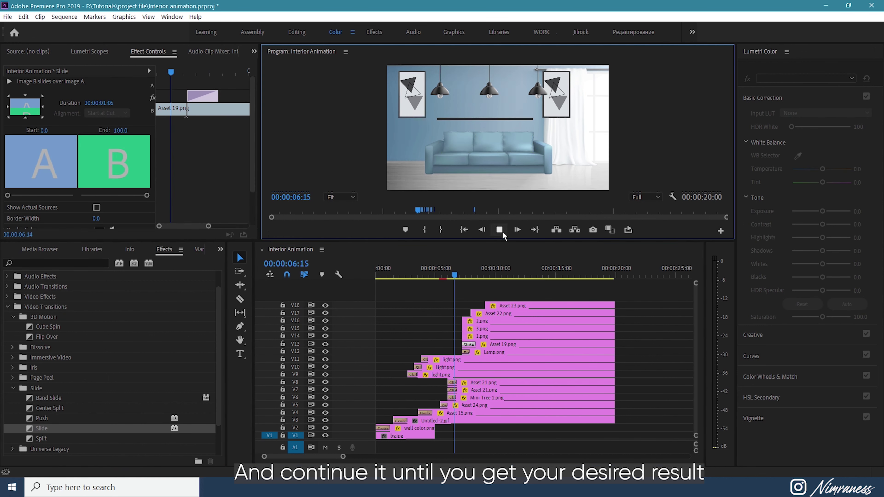
# Step: Apply Center Split to the starts of 1.png and 3.png, then move the playhead to 07:13
pyautogui.click(499, 230)
pyautogui.moveTo(50, 408)
pyautogui.mouseDown()
pyautogui.moveTo(468, 336)
pyautogui.moveTo(468, 329)
pyautogui.mouseUp()
pyautogui.moveTo(50, 408); pyautogui.dragTo(468, 322)
pyautogui.click(464, 275)
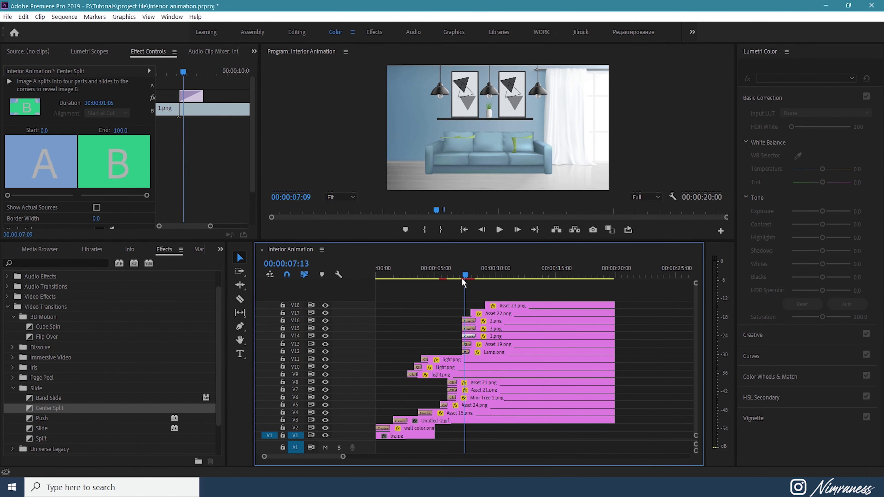
pyautogui.scroll(-5, 113, 373)
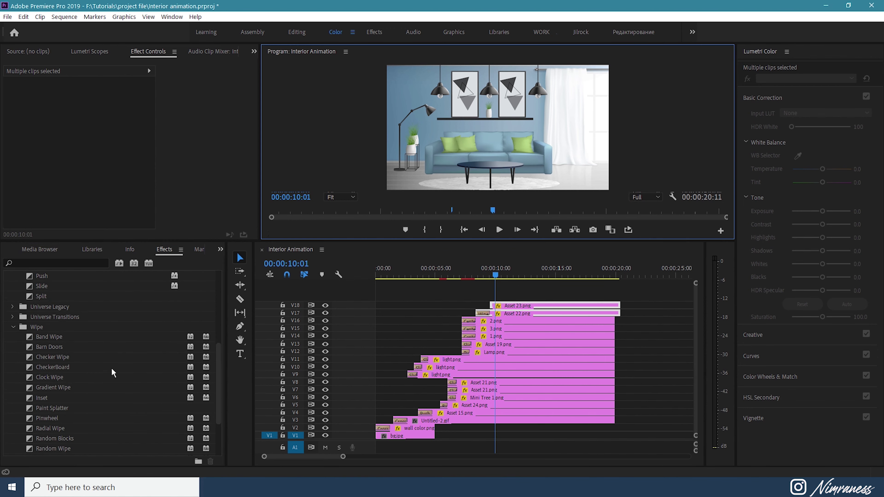